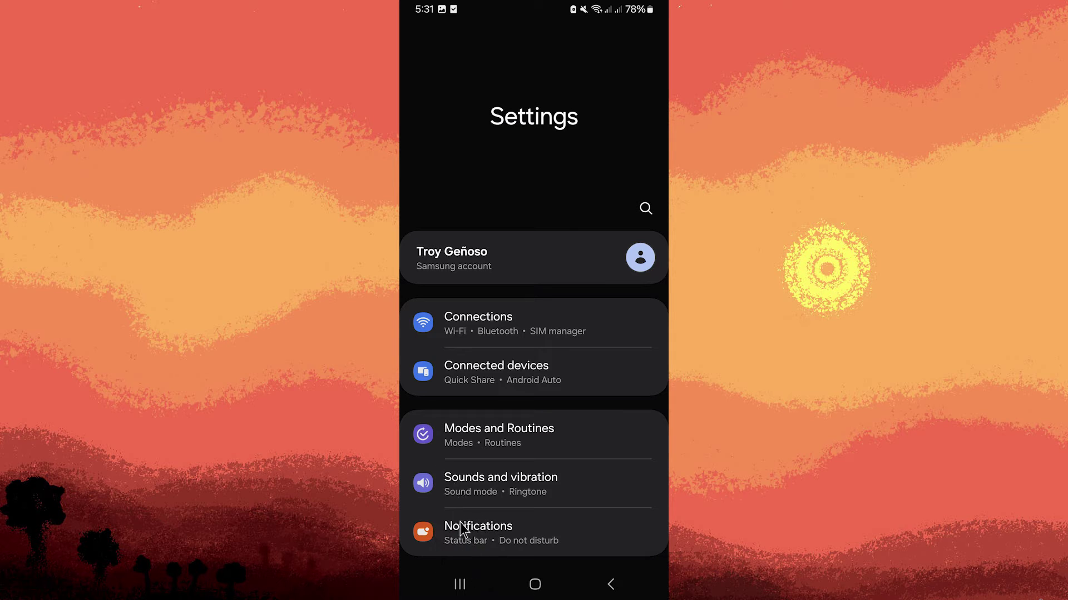
Go to the Notifications settings to reach Android Auto's blocked notification page.
{"action": "left_click", "coordinate": [478, 533]}
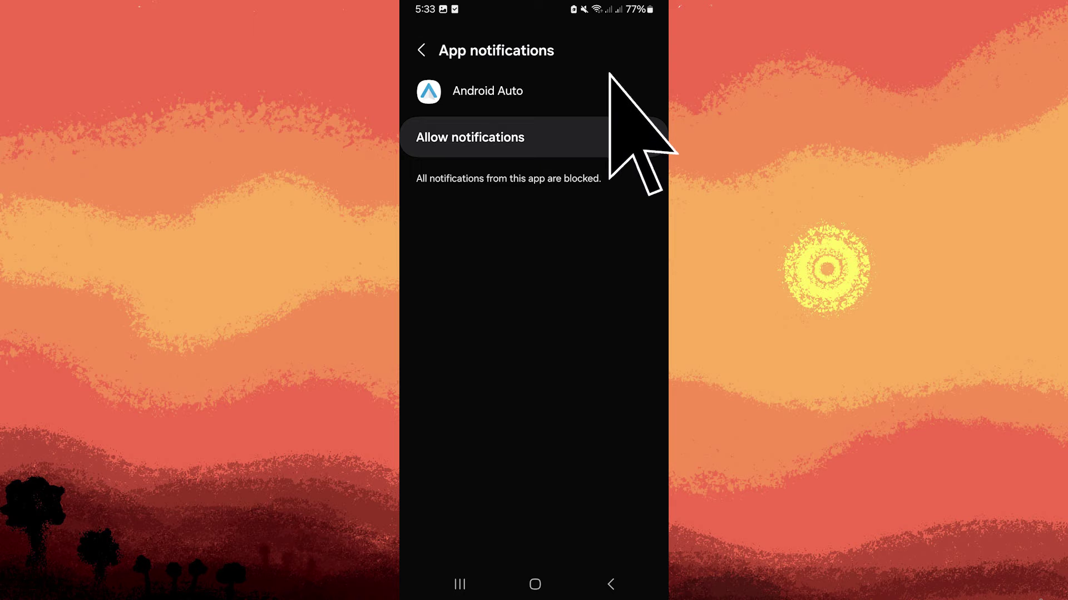
Switch on Allow notifications for the Android Auto app.
{"action": "left_click", "coordinate": [640, 137]}
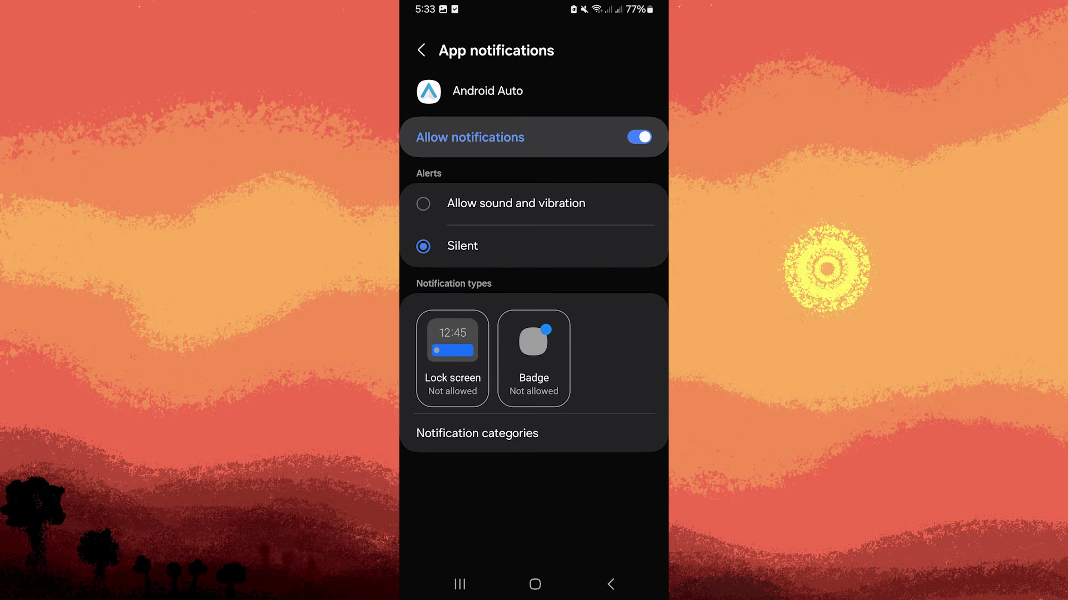